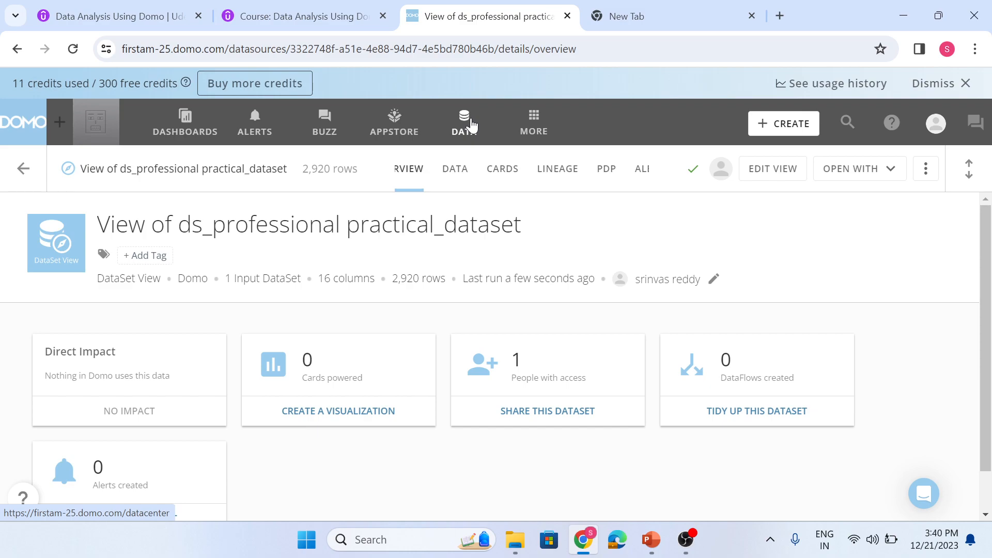
- Open the ds_professional practical_dataset DataSet from the DataSets list in Views Explorer
{"action": "left_click", "coordinate": [471, 124]}
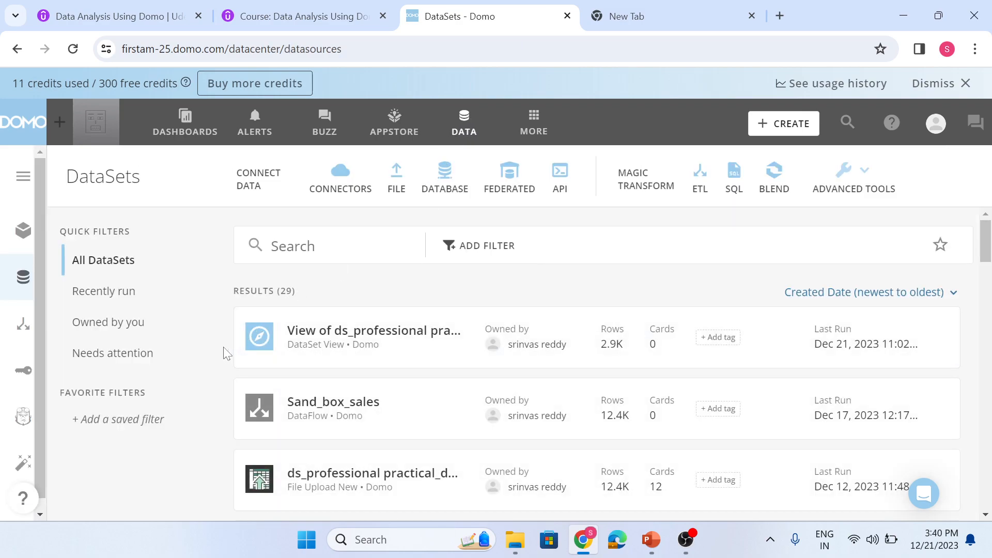
{"action": "scroll", "coordinate": [225, 354], "scroll_direction": "down", "scroll_amount": 3}
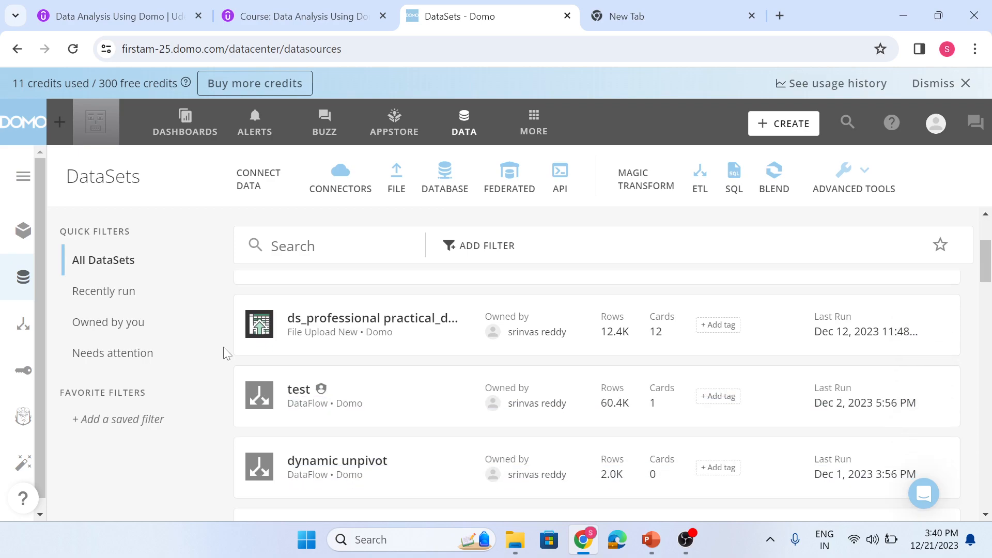
{"action": "left_click", "coordinate": [329, 321]}
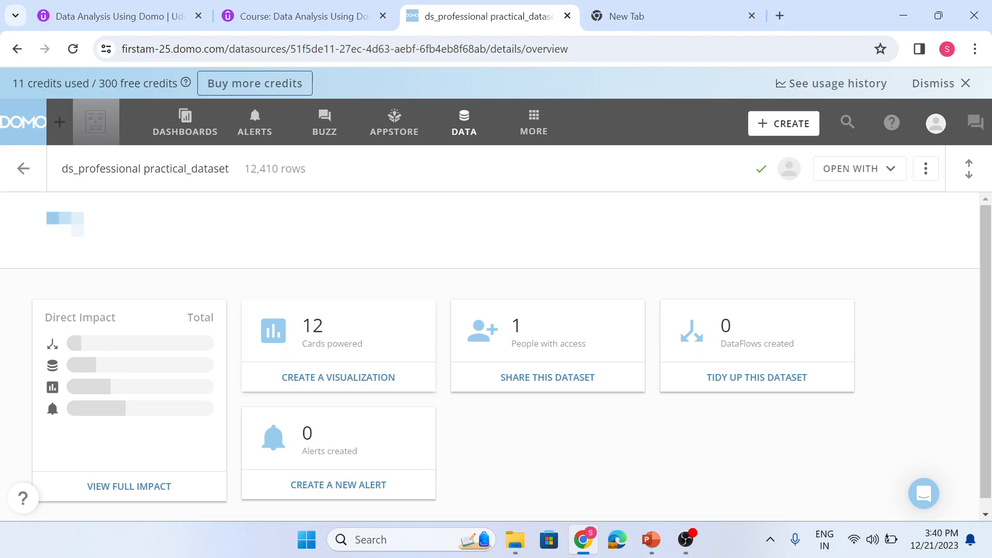
{"action": "left_click", "coordinate": [893, 178]}
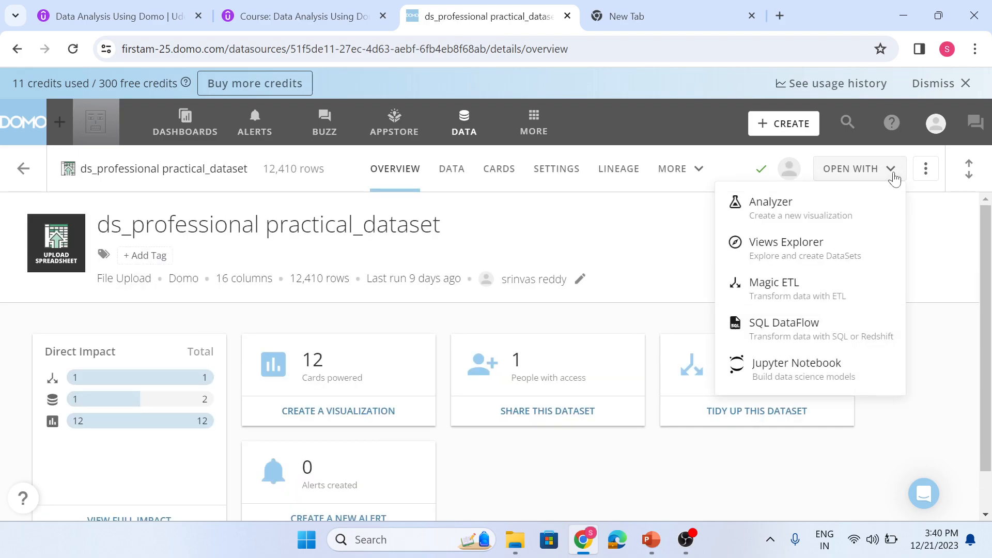
{"action": "left_click", "coordinate": [801, 249]}
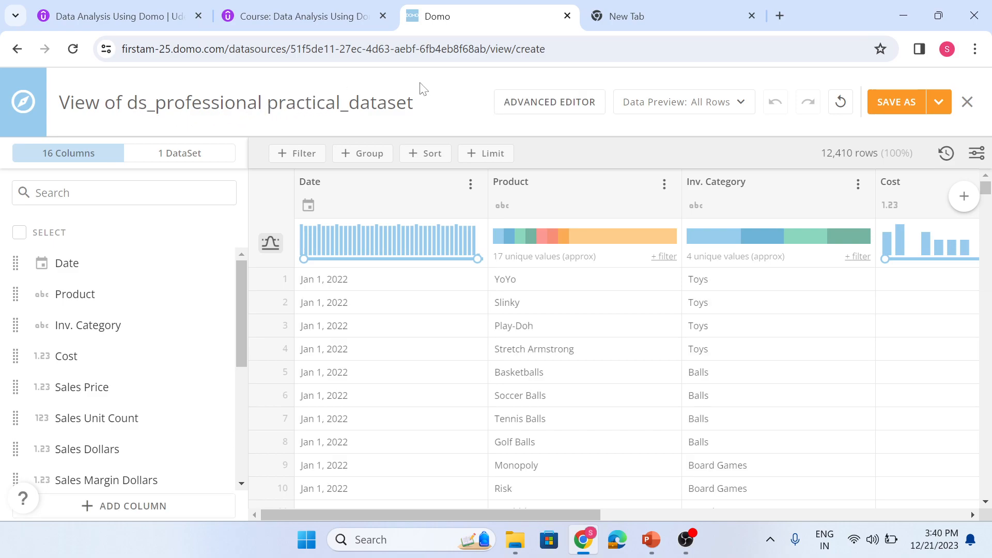
{"action": "left_click", "coordinate": [420, 101]}
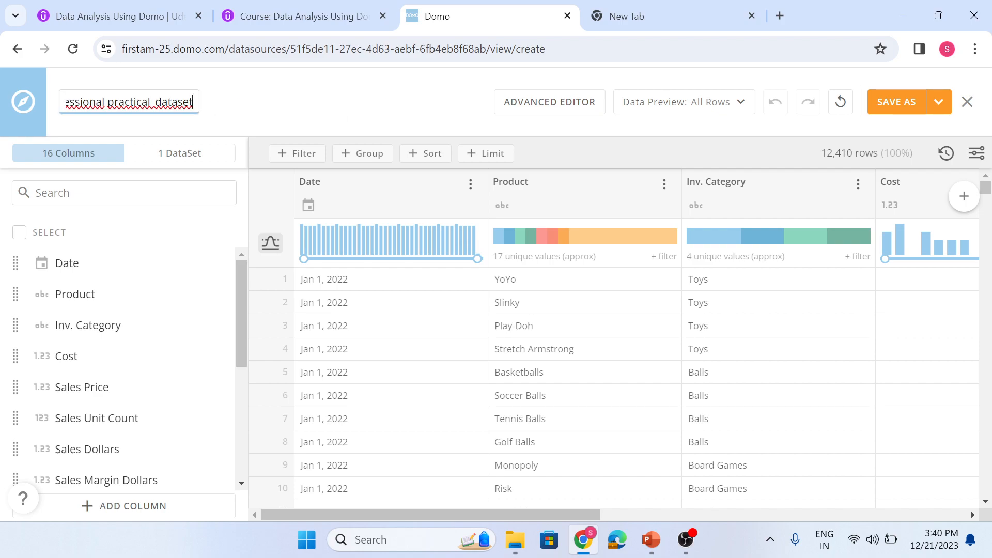
{"action": "left_click", "coordinate": [253, 132]}
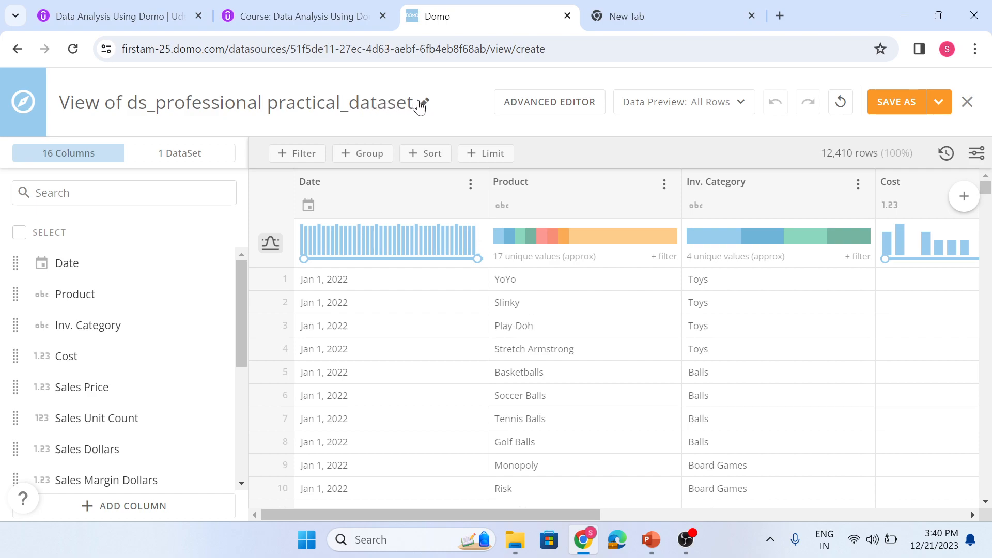
{"action": "left_click", "coordinate": [421, 108]}
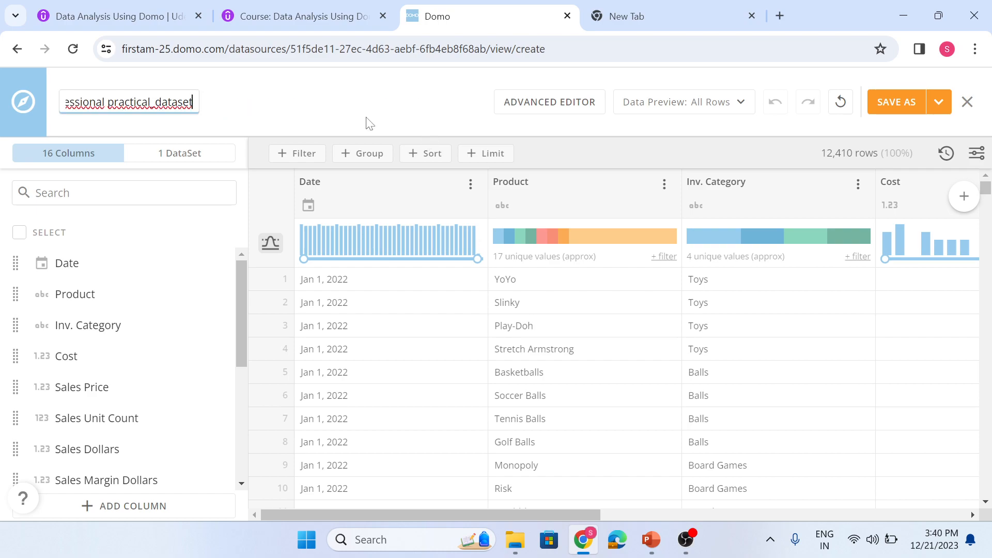
{"action": "left_click", "coordinate": [265, 127]}
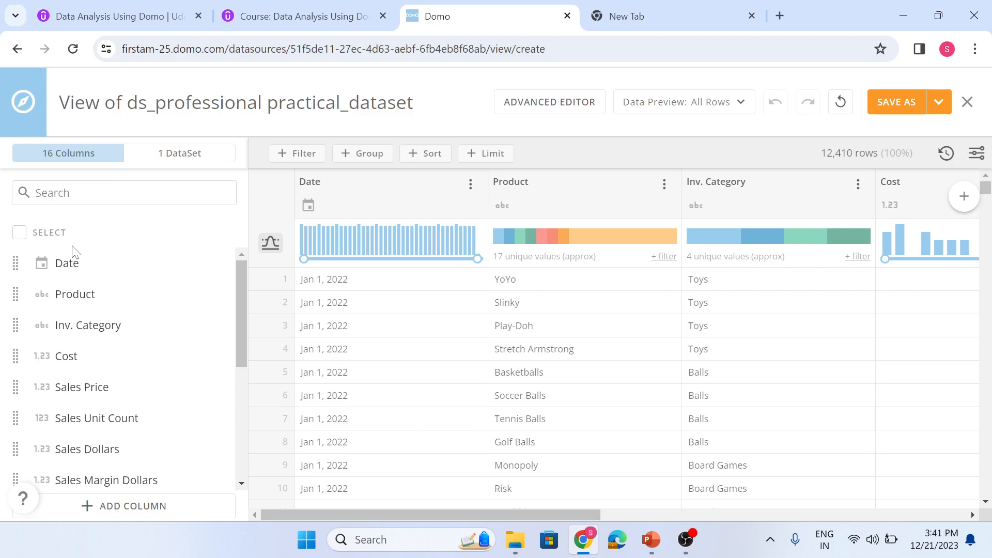
- Select all of the view's columns except Date in the column list
{"action": "left_click", "coordinate": [19, 233]}
{"action": "scroll", "coordinate": [151, 317], "scroll_direction": "down", "scroll_amount": 5}
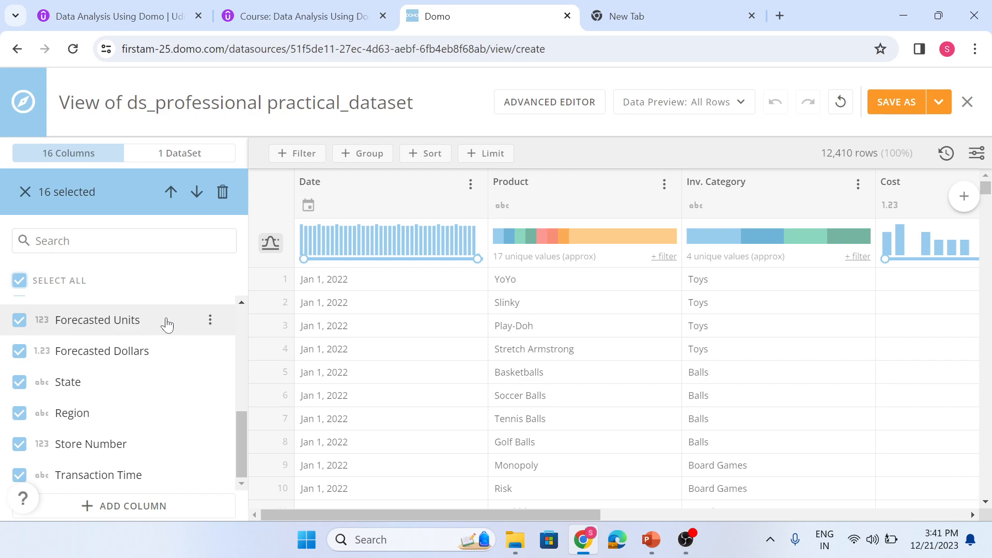
{"action": "scroll", "coordinate": [165, 322], "scroll_direction": "up", "scroll_amount": 5}
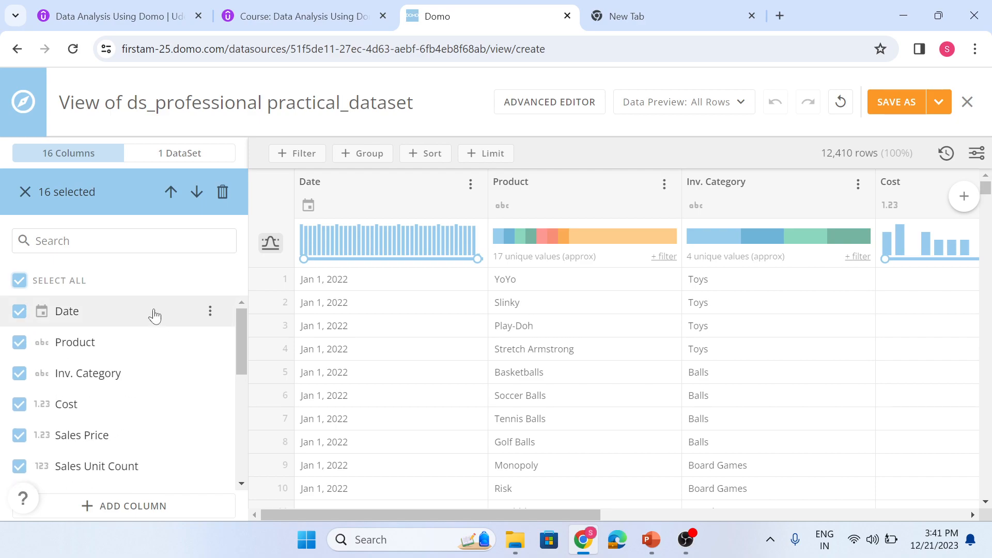
{"action": "left_click", "coordinate": [21, 282]}
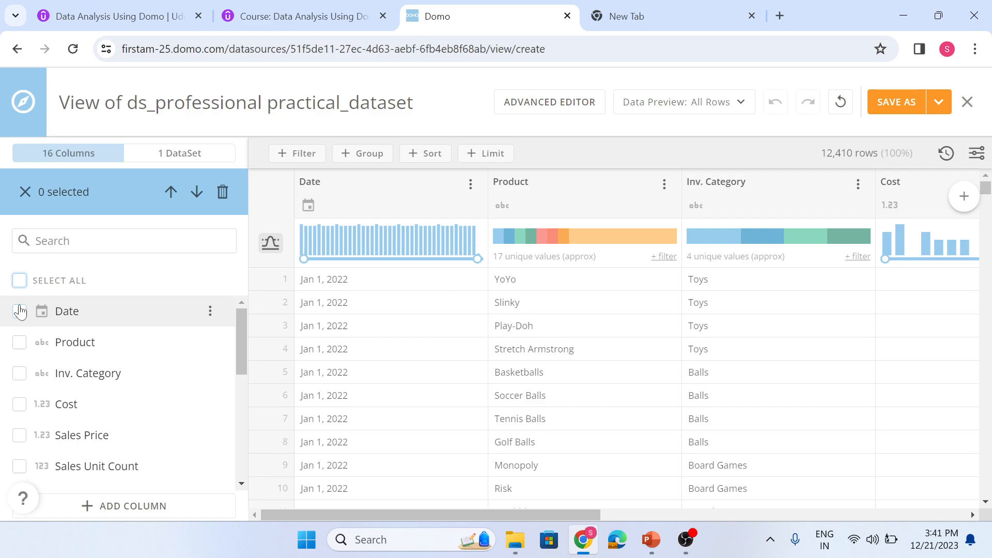
{"action": "left_click", "coordinate": [19, 281]}
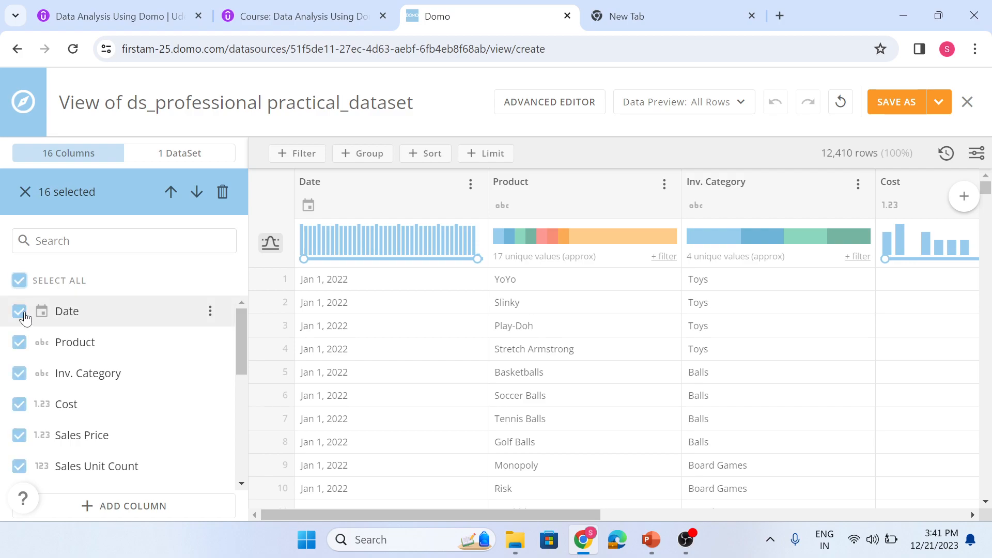
{"action": "left_click", "coordinate": [21, 312]}
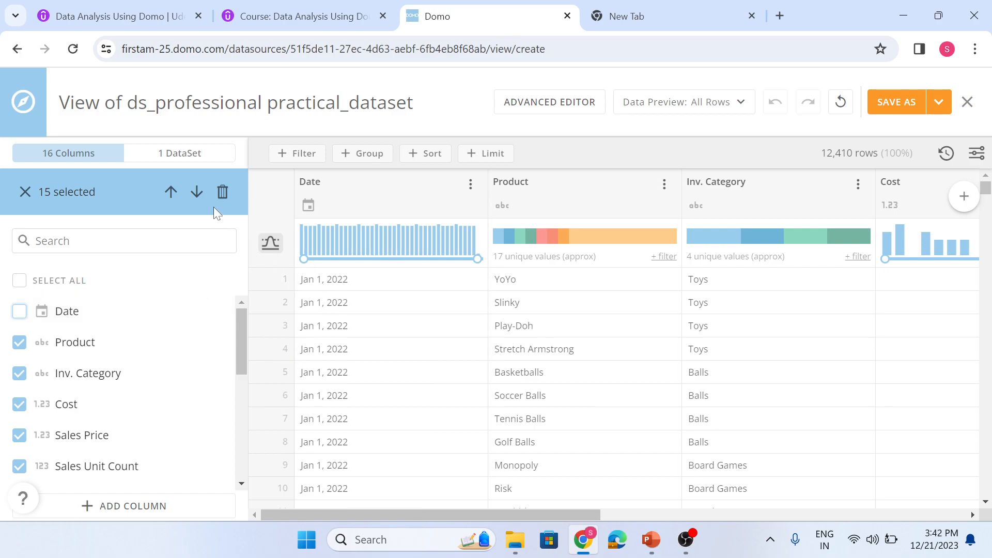
- Show the view's input DataSet with its join and union options, and collapse the side pane
{"action": "left_click", "coordinate": [164, 161]}
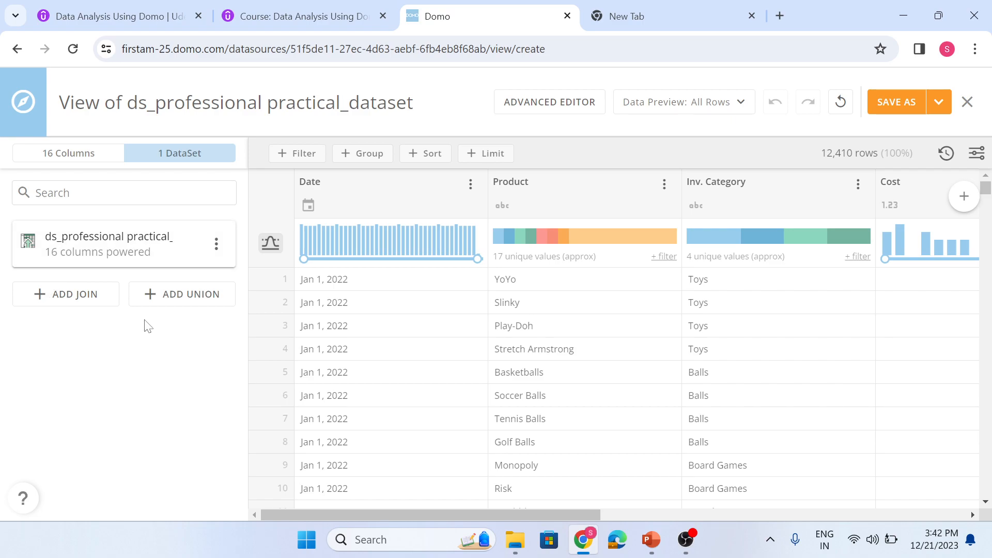
{"action": "left_click", "coordinate": [171, 161]}
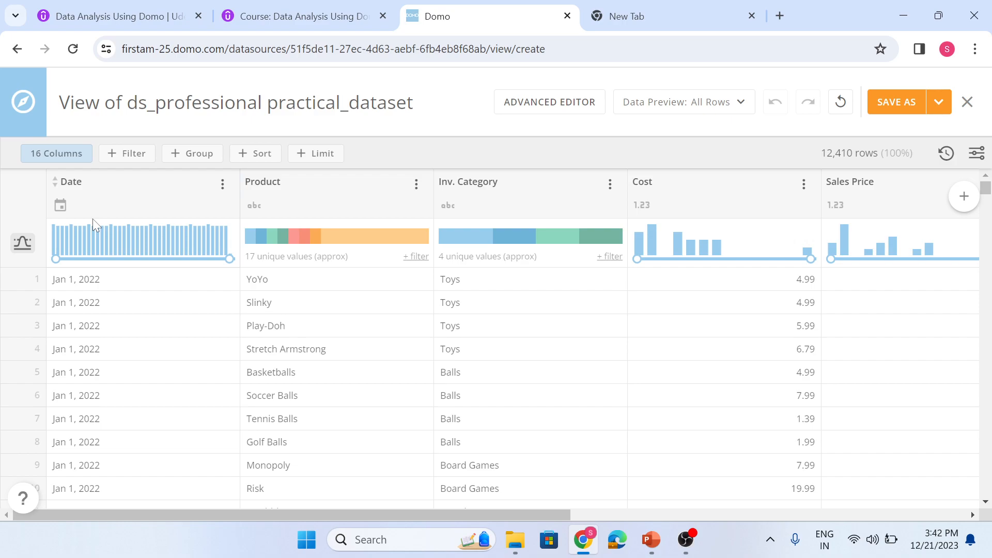
- Filter the Product column to include only Apples, Basketballs, Golf Balls and Monopoly
{"action": "left_click", "coordinate": [415, 184]}
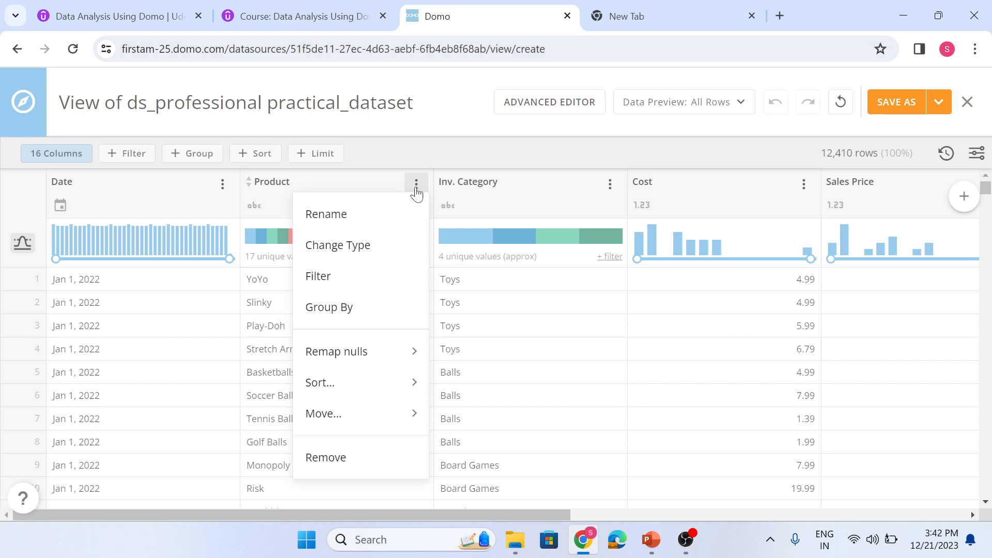
{"action": "left_click", "coordinate": [364, 282]}
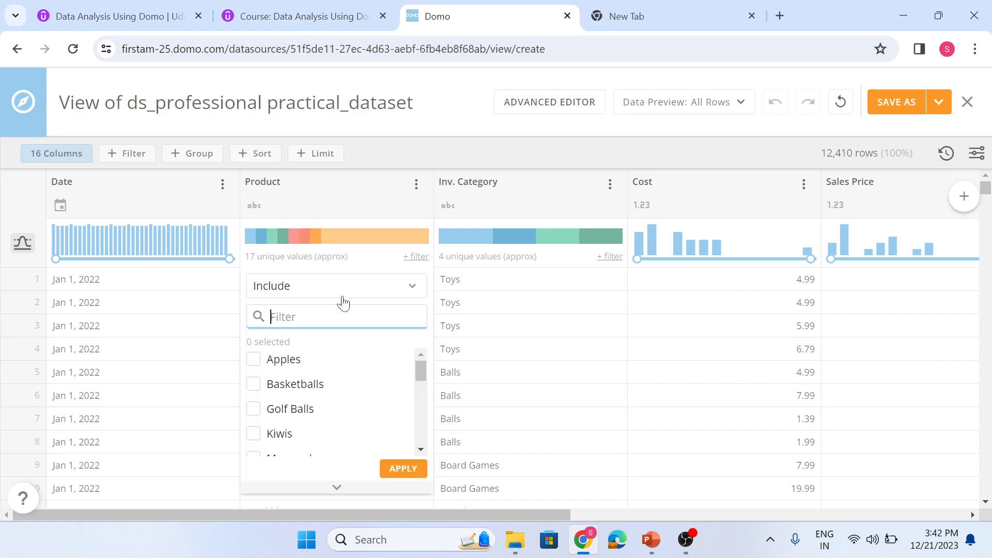
{"action": "left_click", "coordinate": [273, 364]}
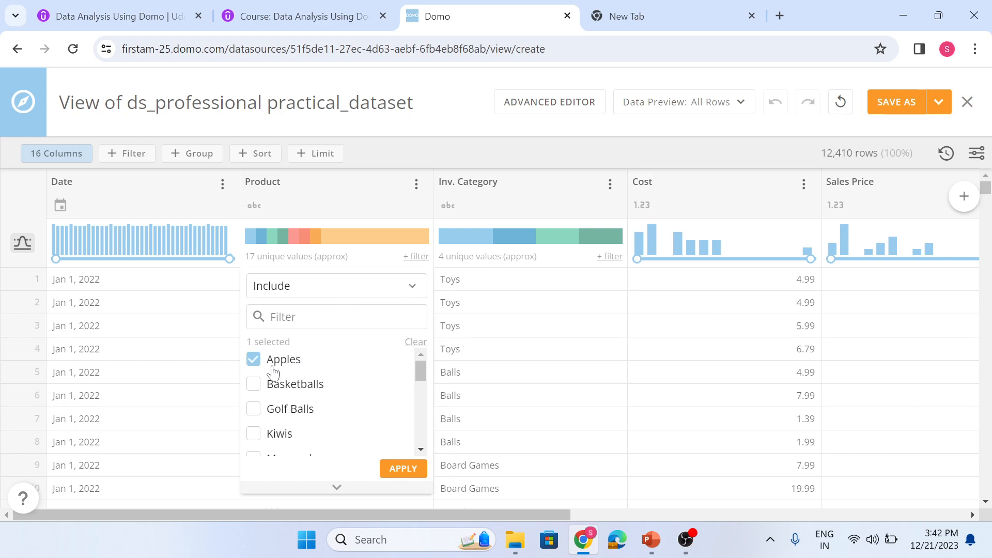
{"action": "left_click", "coordinate": [271, 390]}
{"action": "left_click", "coordinate": [277, 410]}
{"action": "scroll", "coordinate": [278, 411], "scroll_direction": "down", "scroll_amount": 2}
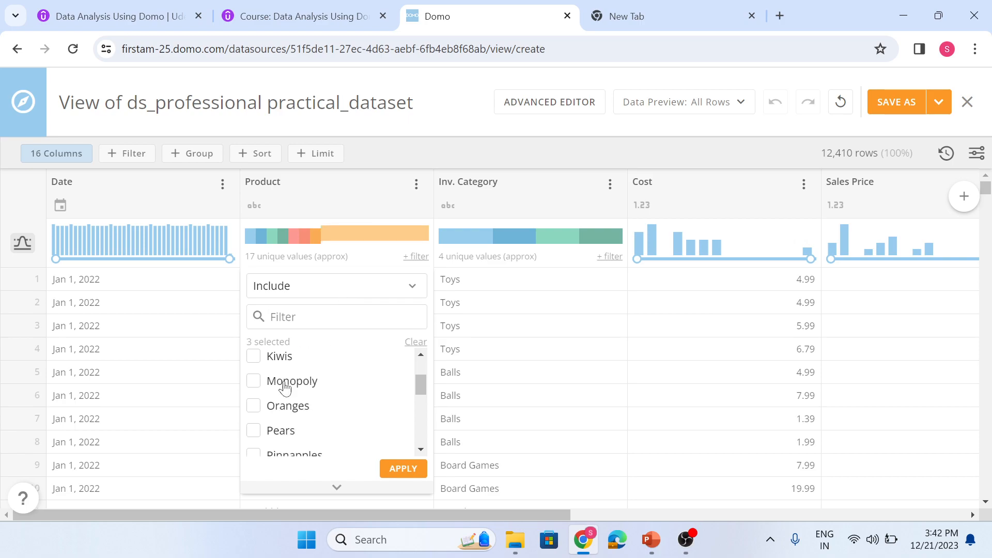
{"action": "left_click", "coordinate": [280, 385]}
{"action": "left_click", "coordinate": [403, 468]}
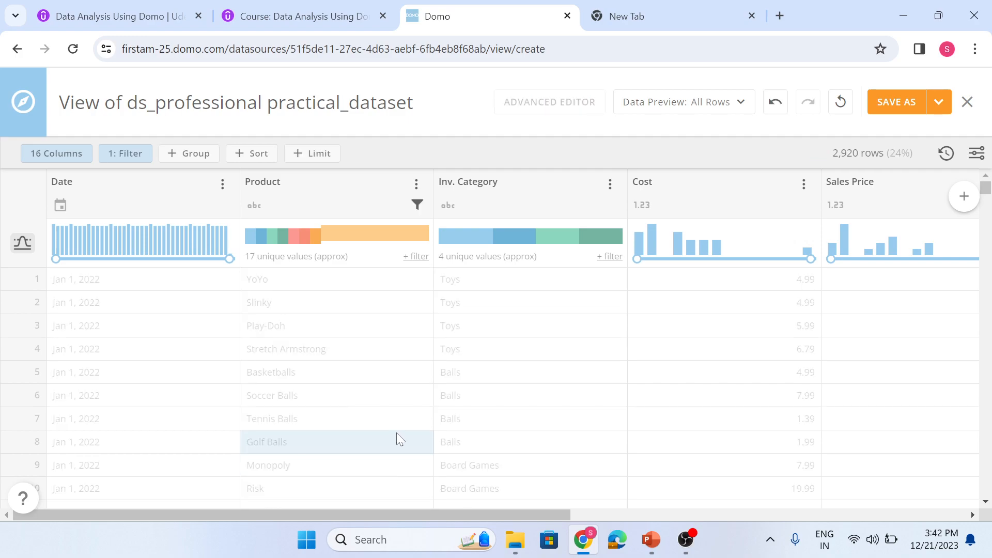
- Examine the column options available for Product, Inv. Category, Cost and Date
{"action": "left_click", "coordinate": [415, 187]}
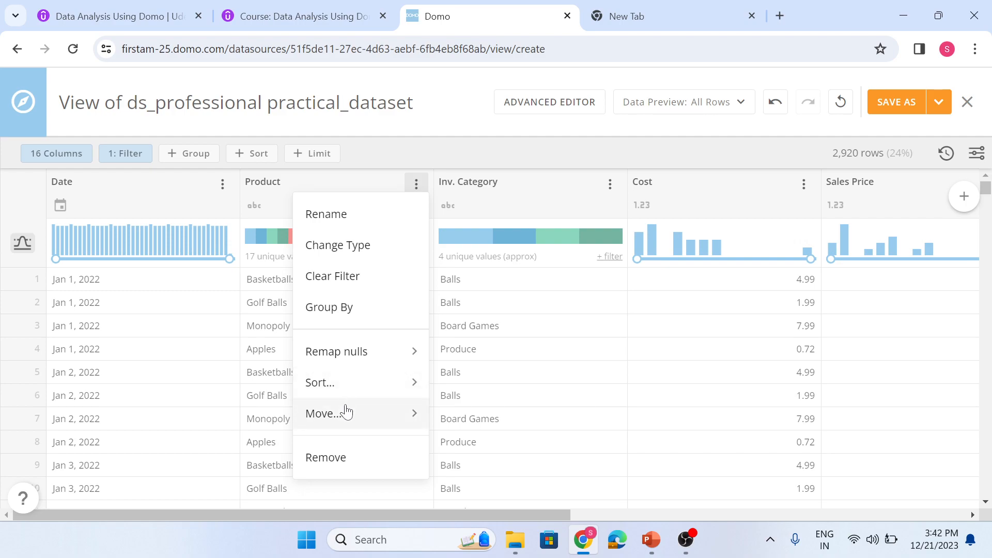
{"action": "left_click", "coordinate": [379, 156]}
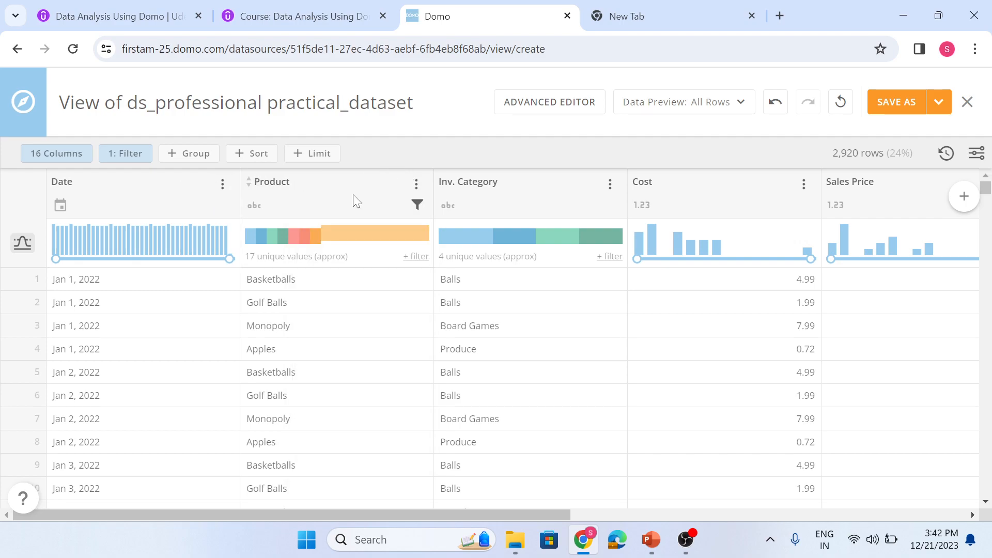
{"action": "left_click", "coordinate": [610, 185]}
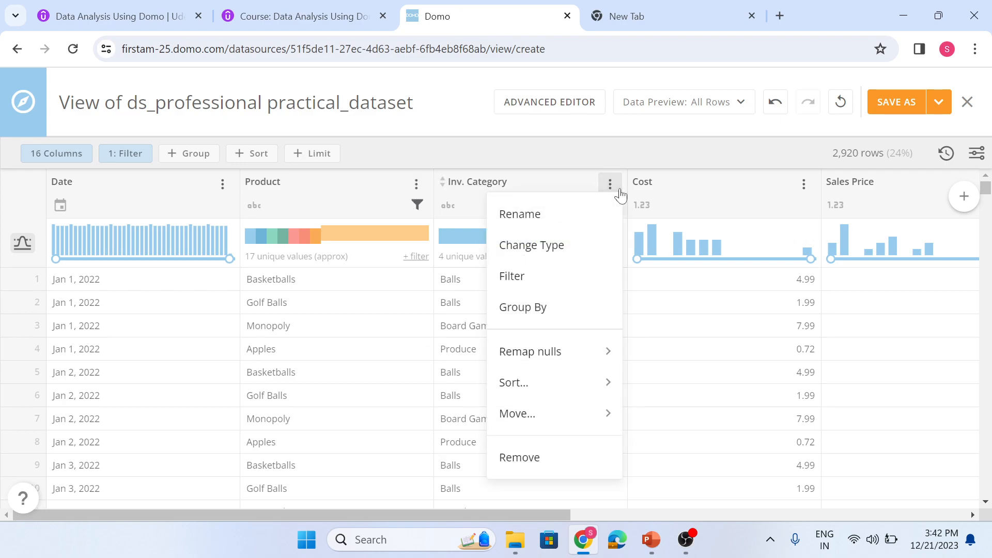
{"action": "left_click", "coordinate": [803, 183]}
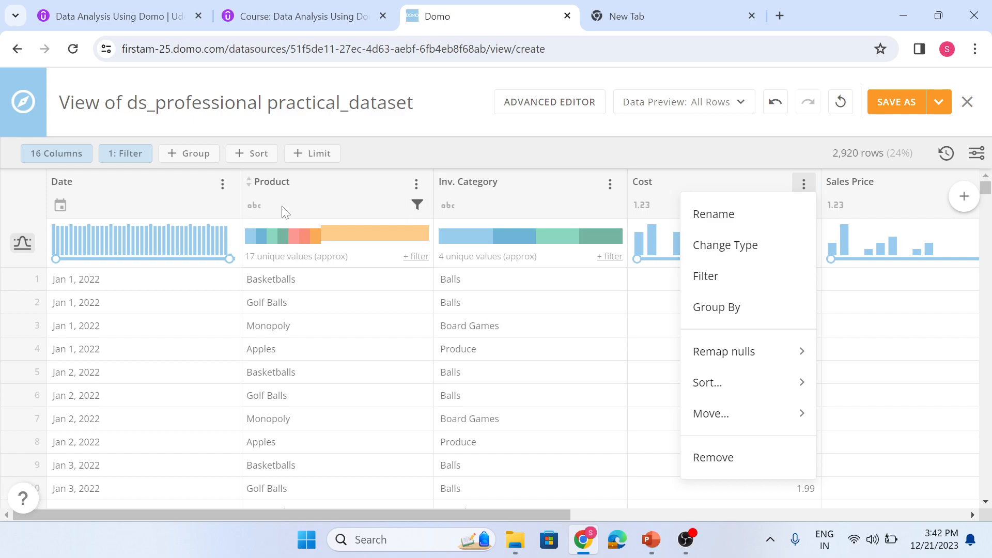
{"action": "left_click", "coordinate": [222, 185]}
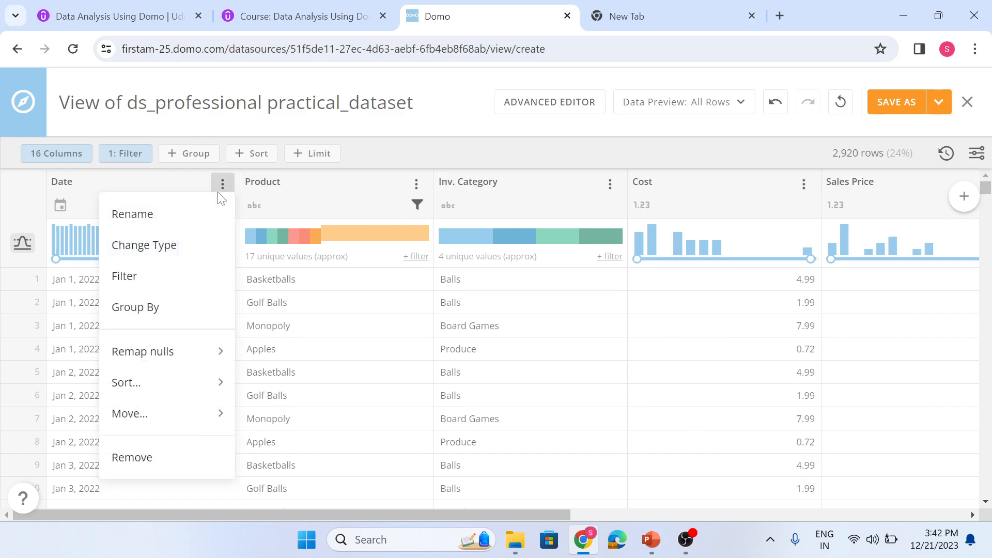
{"action": "left_click", "coordinate": [359, 190]}
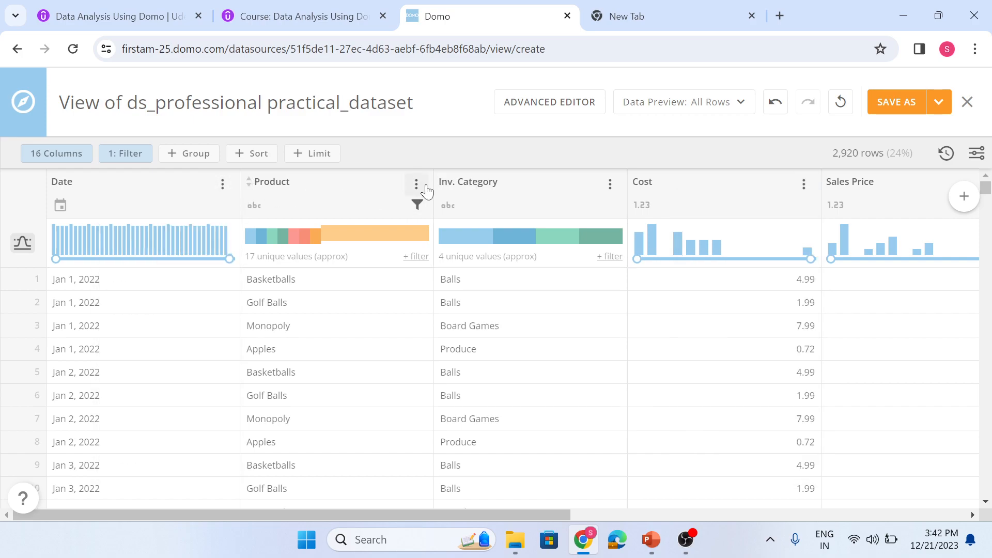
- Save the filtered data as a new DataSet View named View of ds_professional practical_dataset
{"action": "left_click", "coordinate": [895, 99]}
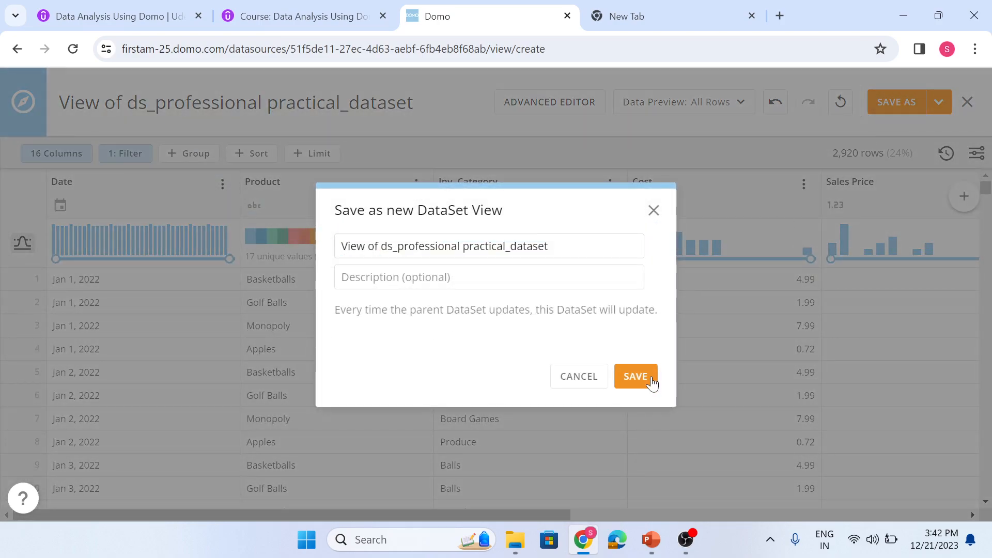
{"action": "left_click", "coordinate": [636, 376]}
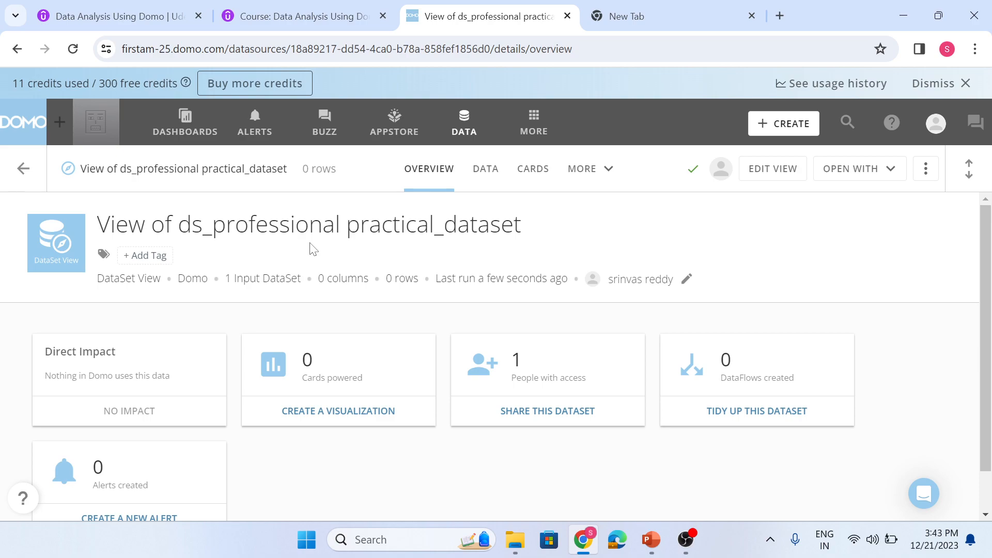
{"action": "left_click", "coordinate": [685, 540]}
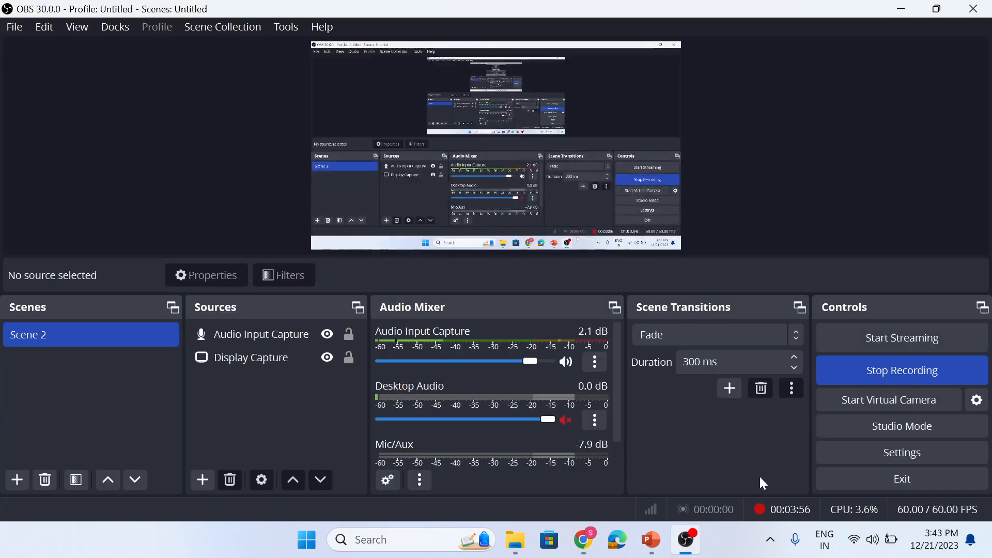